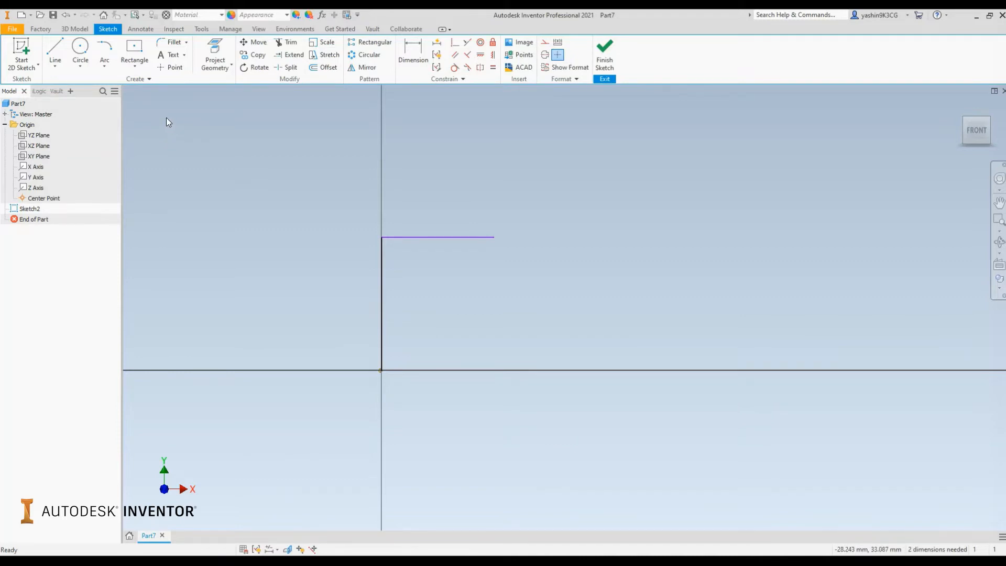
# - Draw a three-point arc of radius 5 mm from the horizontal line's free end, dipping below the line and ending to its right
pyautogui.moveTo(486, 262); pyautogui.dragTo(472, 260, button='middle')
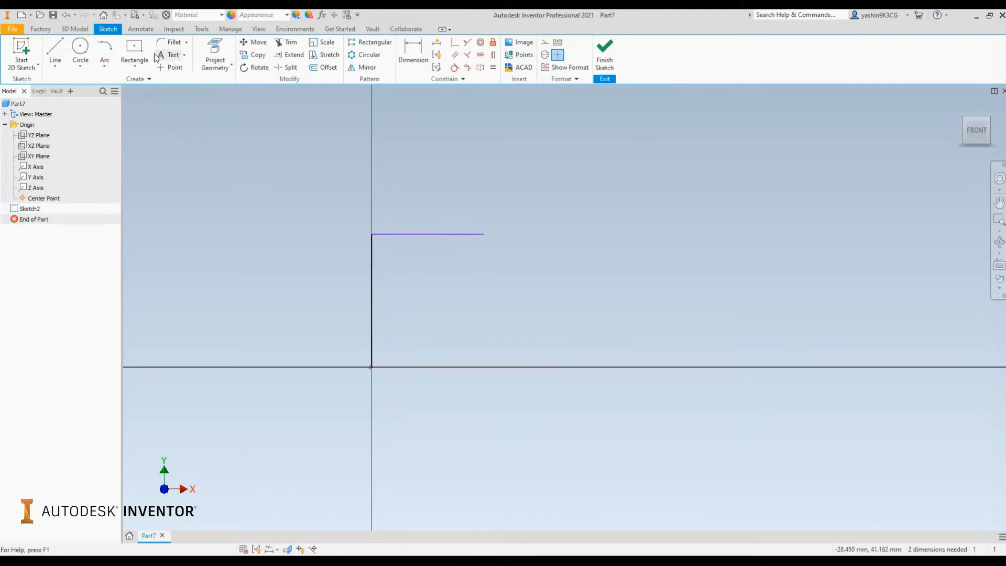
pyautogui.click(105, 66)
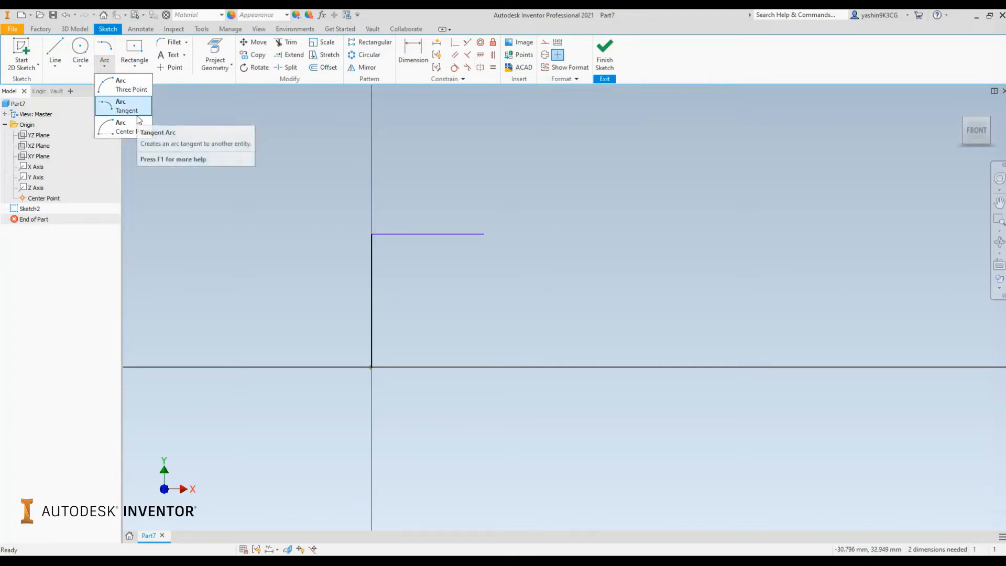
pyautogui.click(131, 89)
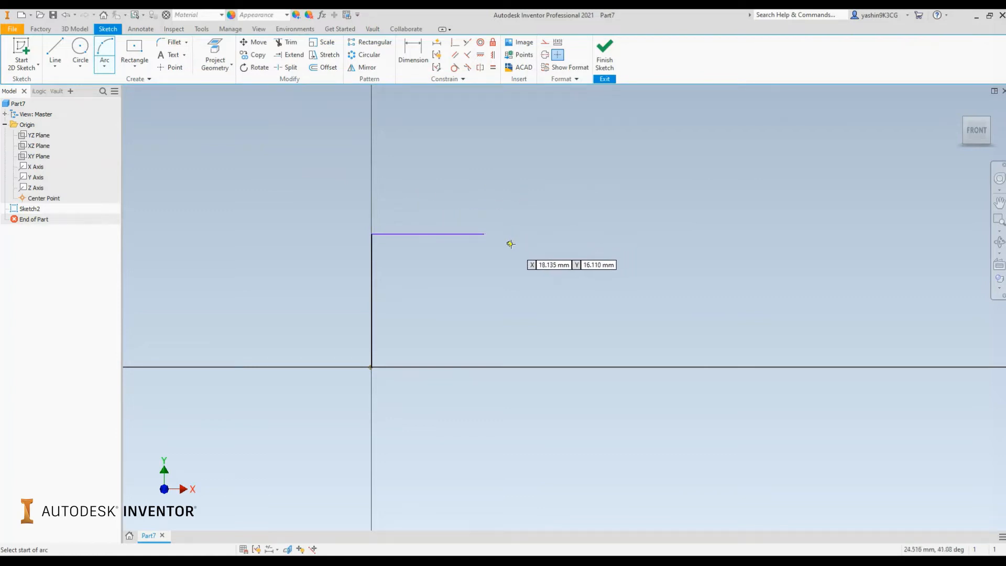
pyautogui.click(484, 234)
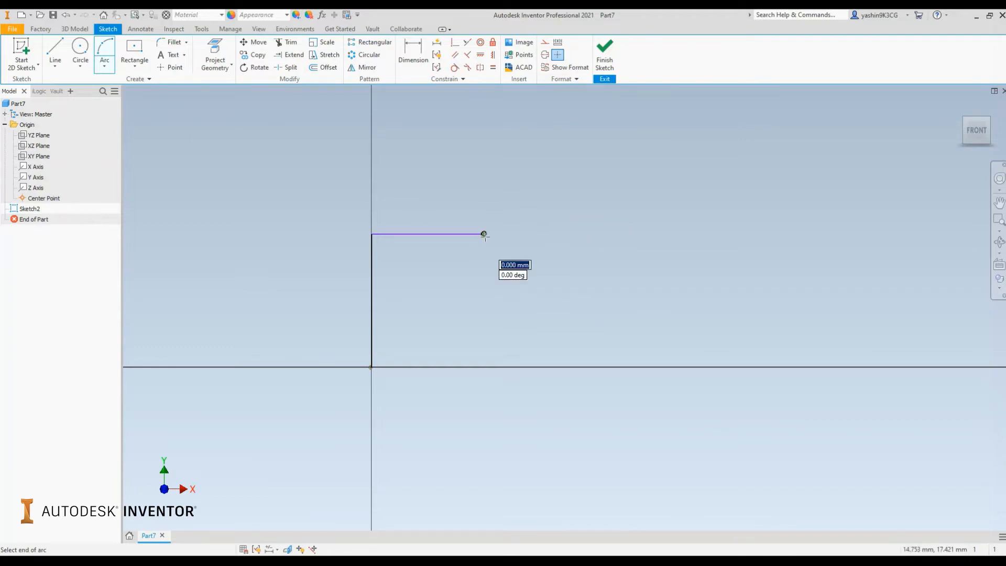
pyautogui.click(545, 279)
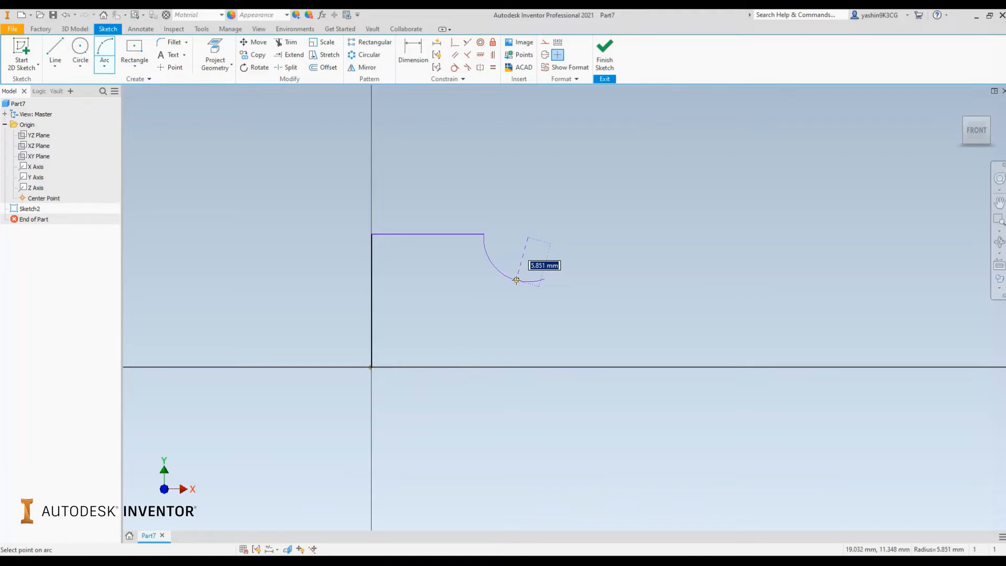
pyautogui.write('5')
pyautogui.press('Return')
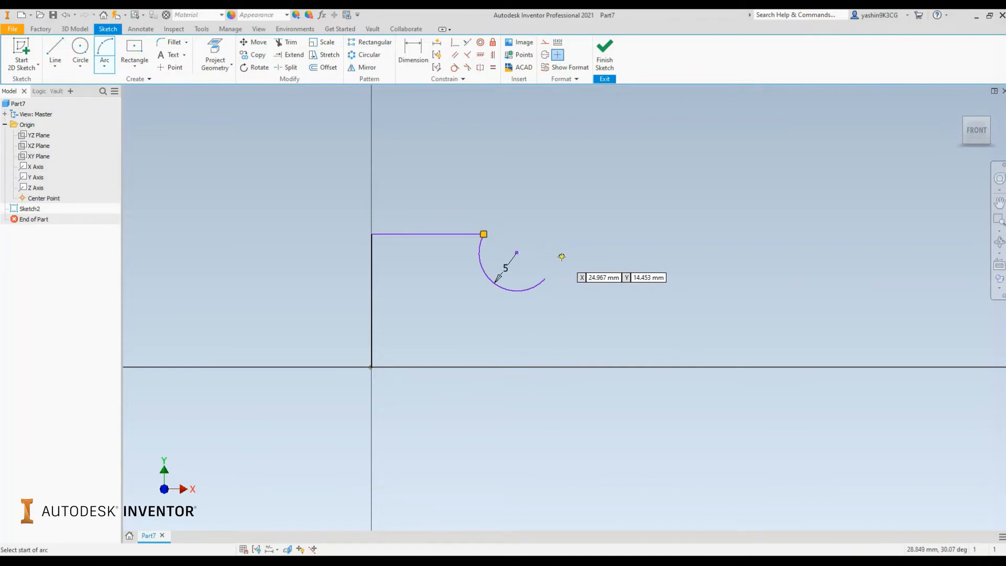
pyautogui.rightClick(561, 234)
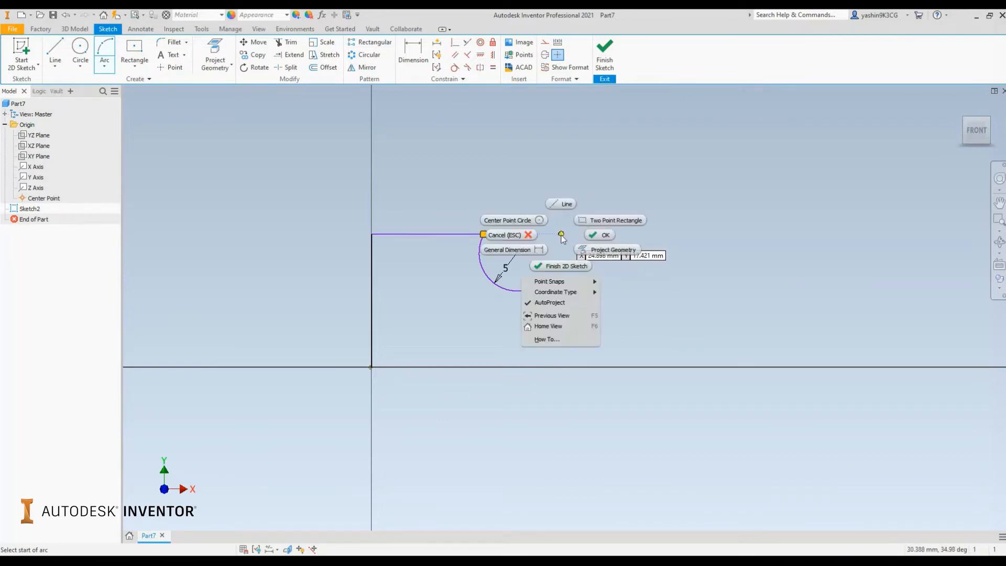
pyautogui.click(589, 237)
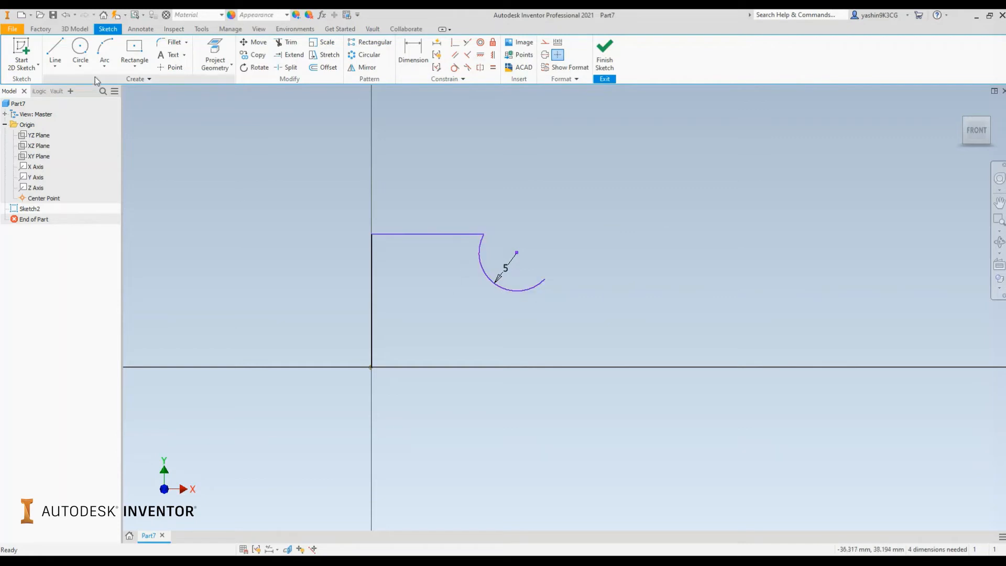
# - Add a tangent arc from the small arc's free end, curving over to the right, with a 120° sweep and 16 mm radius
pyautogui.click(109, 68)
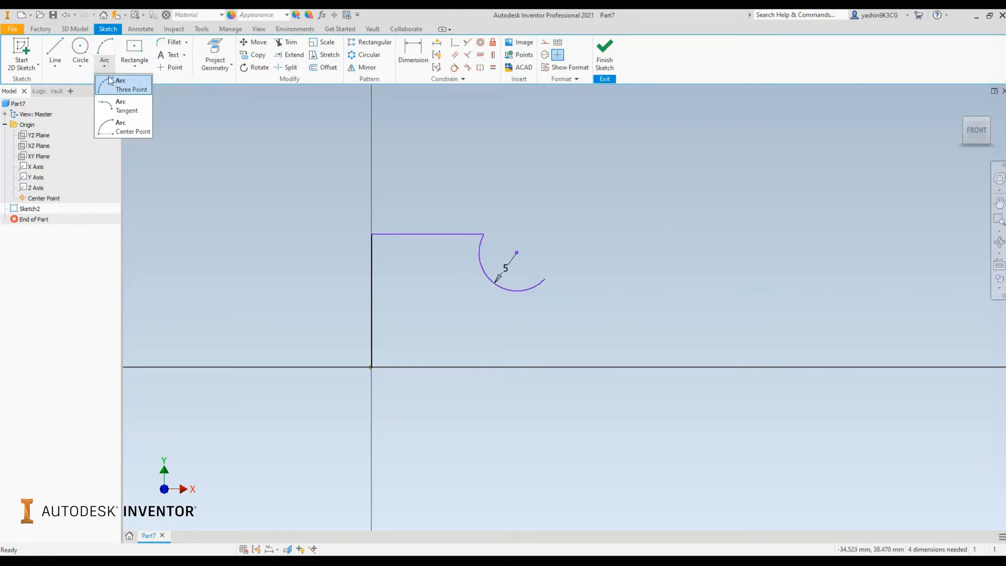
pyautogui.click(122, 110)
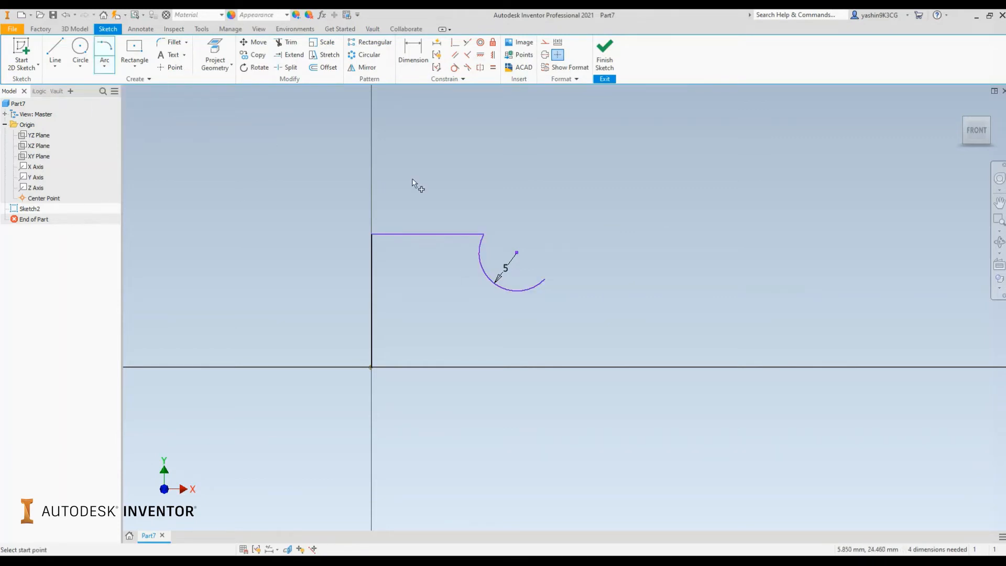
pyautogui.click(545, 278)
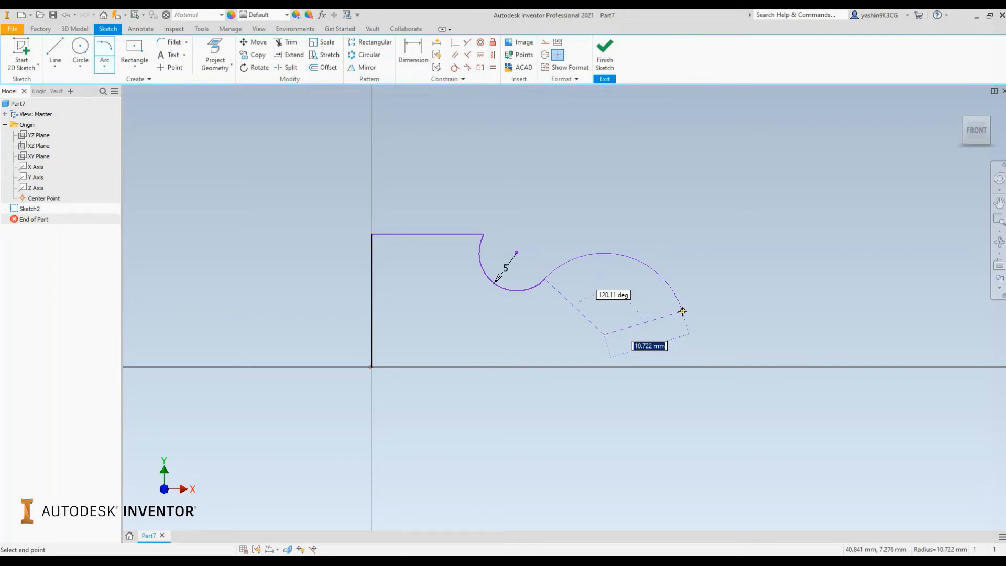
pyautogui.press('Tab')
pyautogui.write('12')
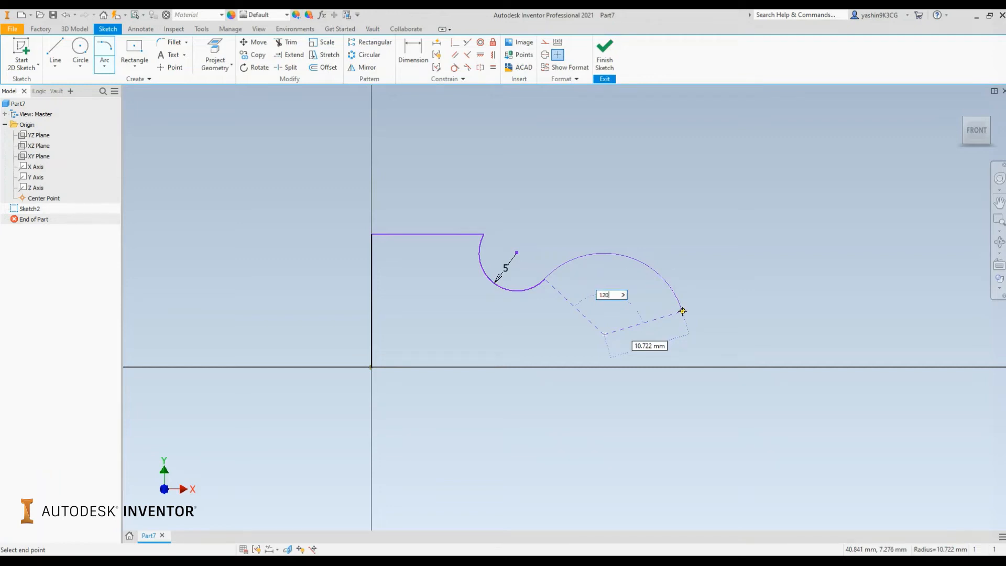
pyautogui.write('0')
pyautogui.press('Tab')
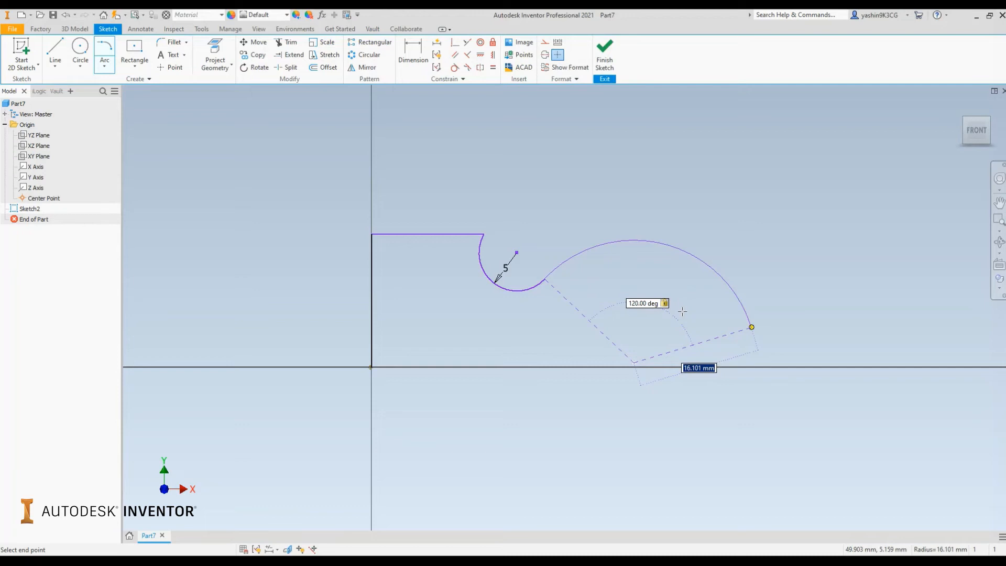
pyautogui.write('16')
pyautogui.press('Return')
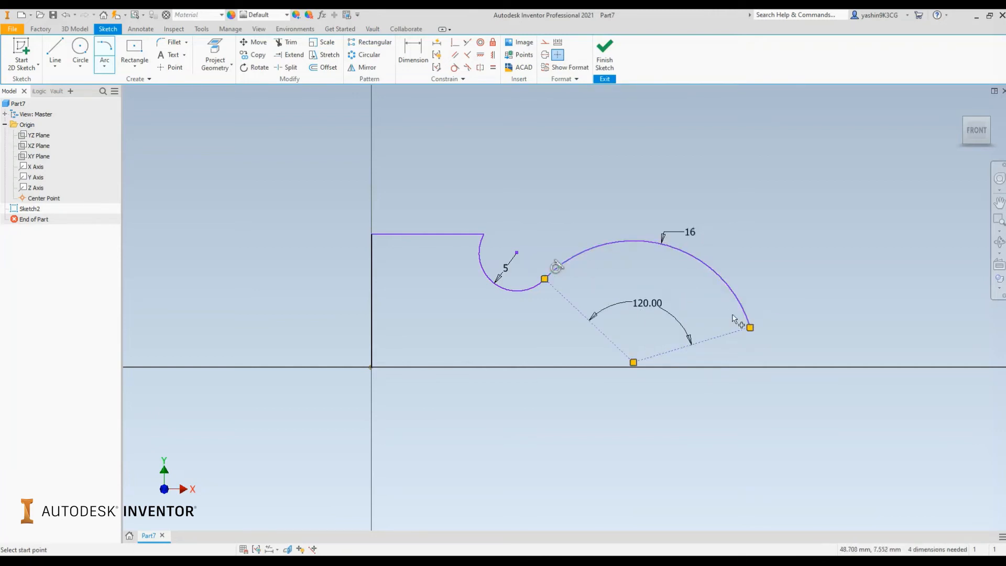
pyautogui.rightClick(788, 252)
pyautogui.click(825, 252)
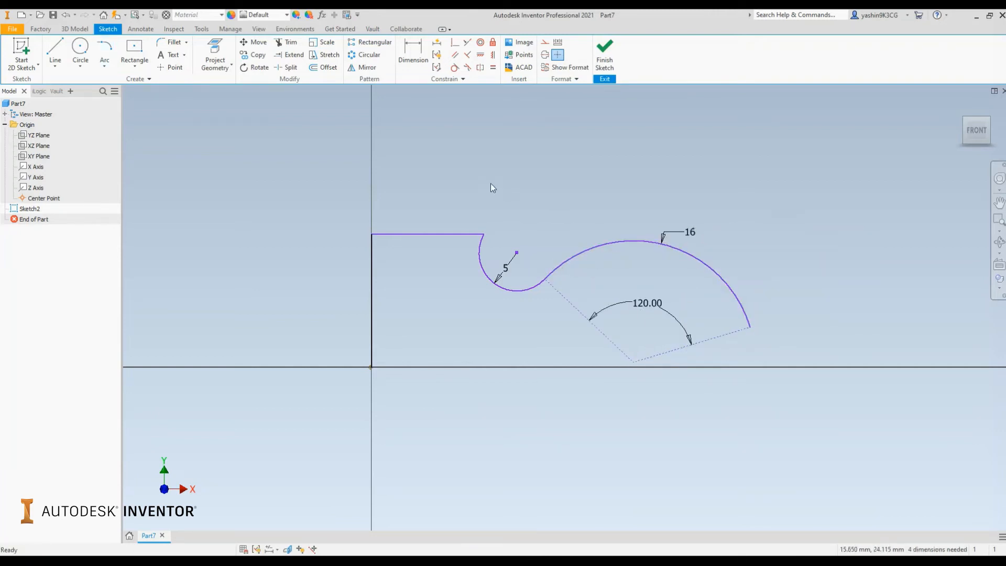
# - Draw a center-point semicircular arc above the horizontal line, centred on its midpoint and spanning its two endpoints
pyautogui.moveTo(491, 184); pyautogui.dragTo(447, 183, button='middle')
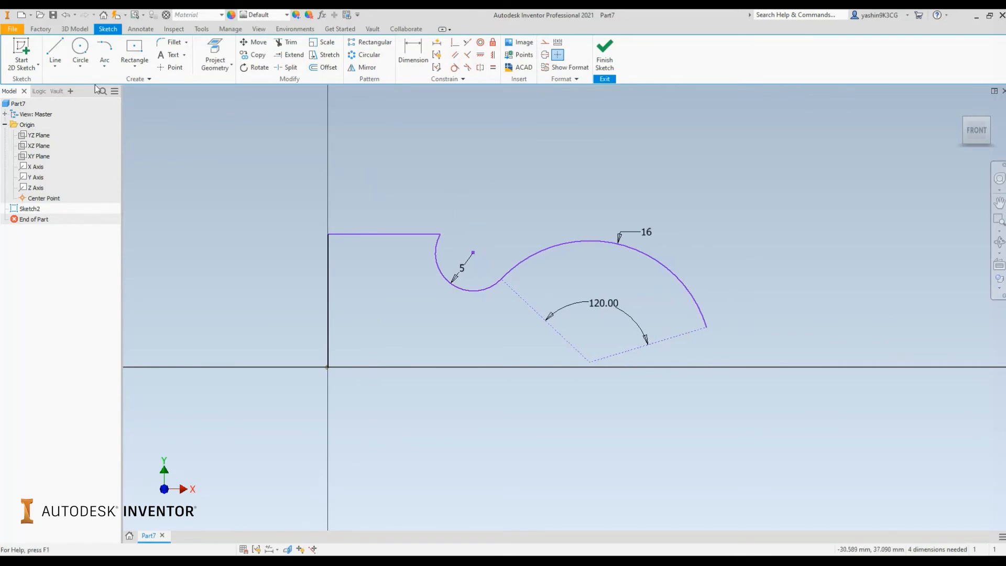
pyautogui.click(105, 65)
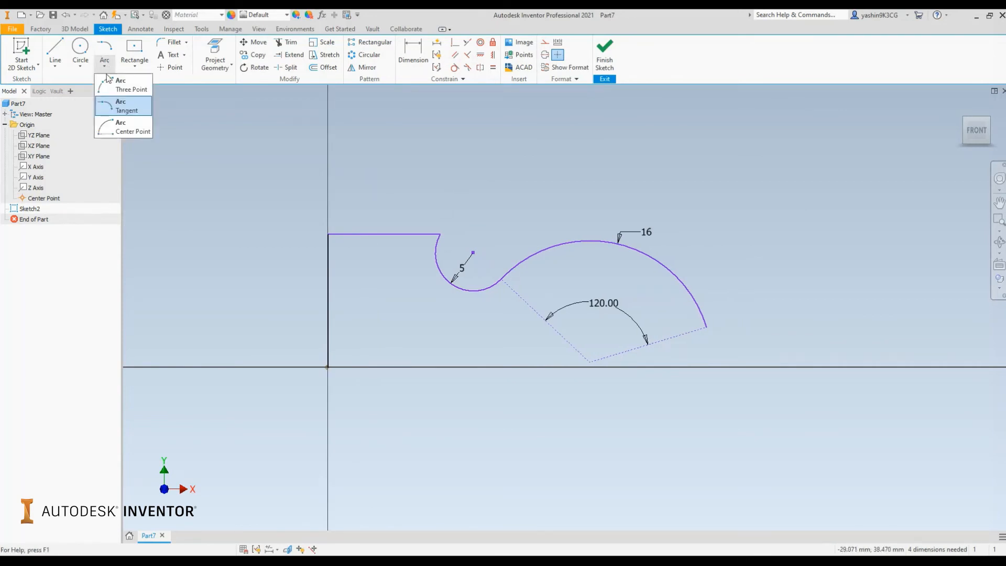
pyautogui.click(134, 129)
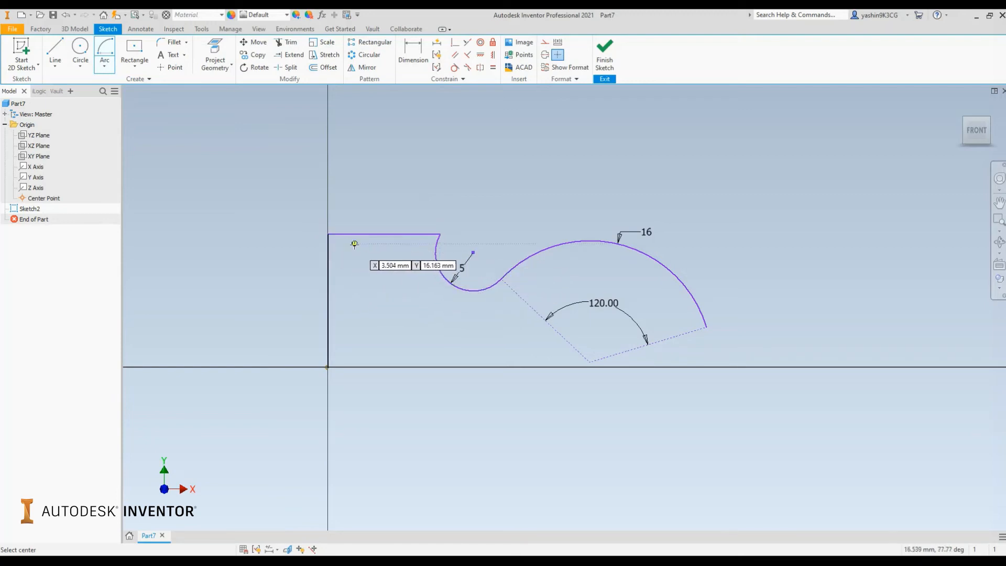
pyautogui.click(384, 234)
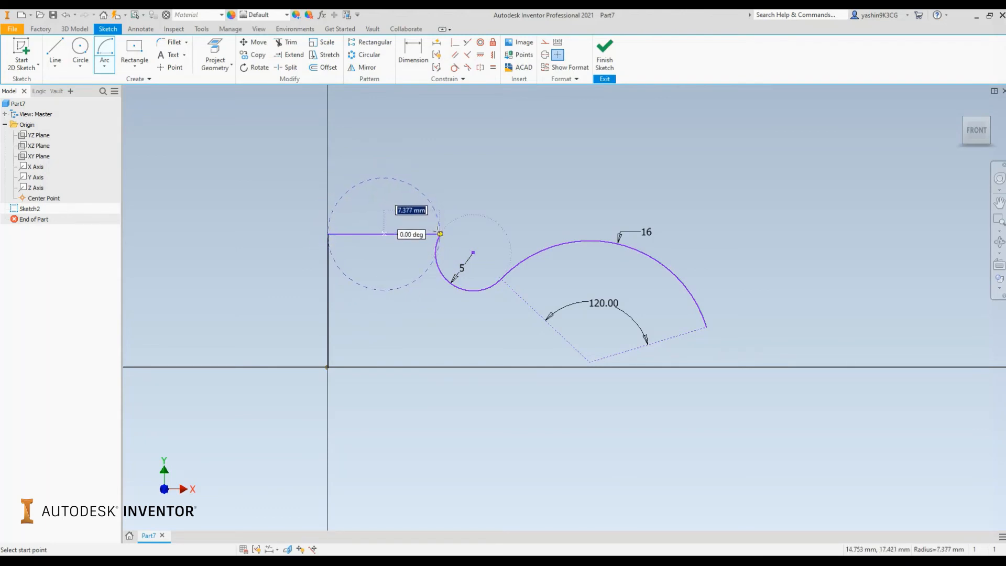
pyautogui.click(440, 234)
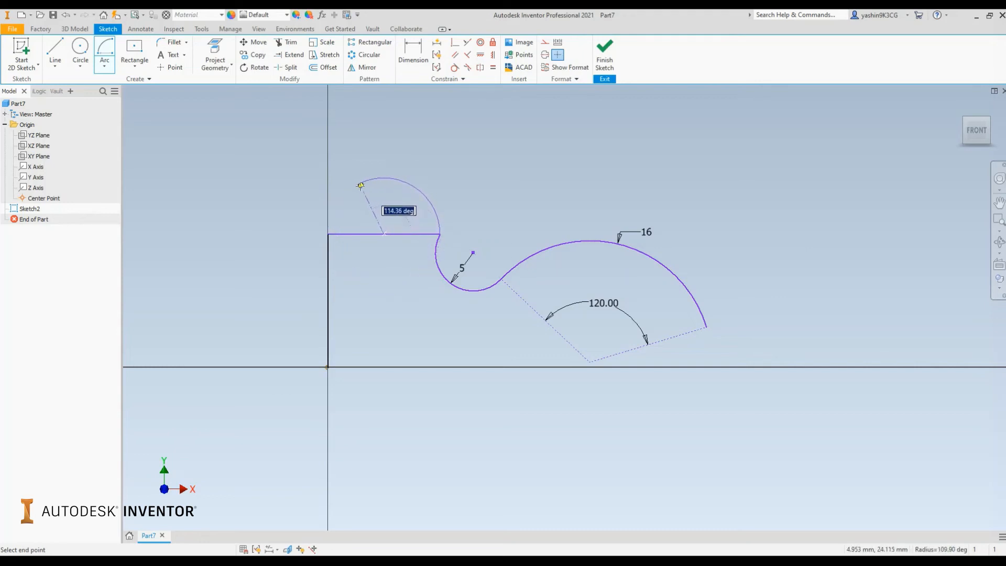
pyautogui.click(327, 234)
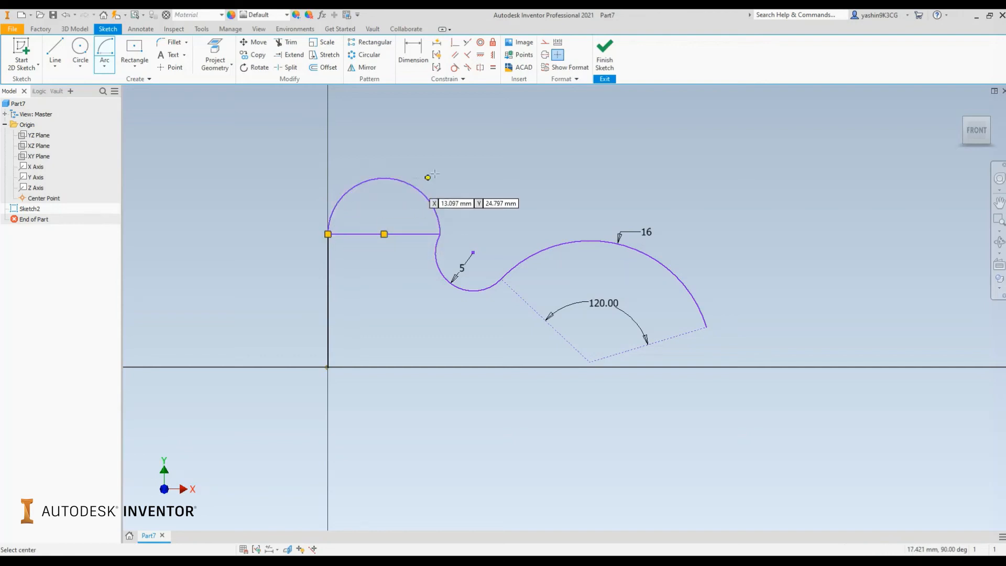
pyautogui.rightClick(487, 159)
pyautogui.click(525, 158)
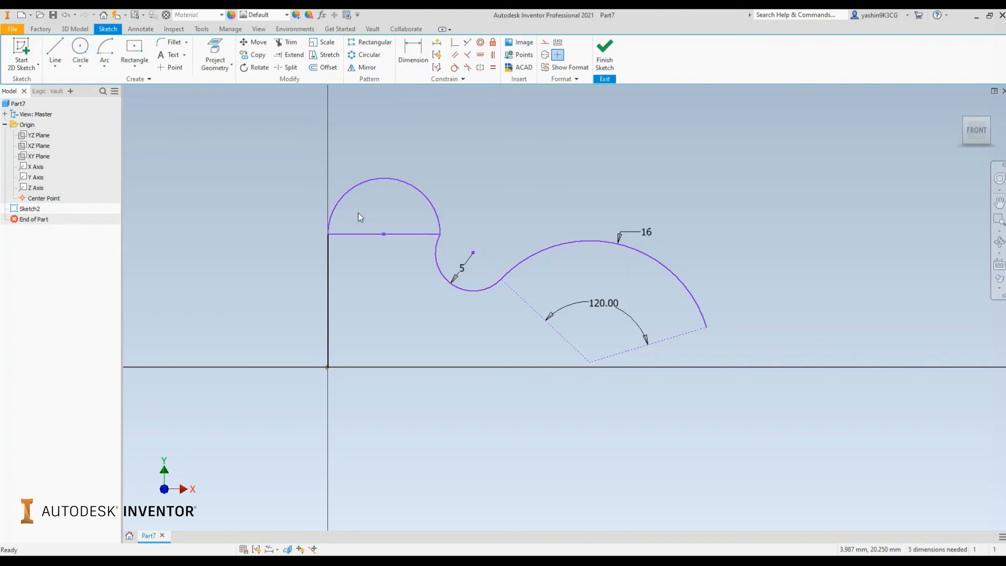
# - Close the profile with a horizontal line from the origin and a short line up to the 16 mm arc's free end, and finish the sketch
pyautogui.click(55, 50)
pyautogui.click(327, 367)
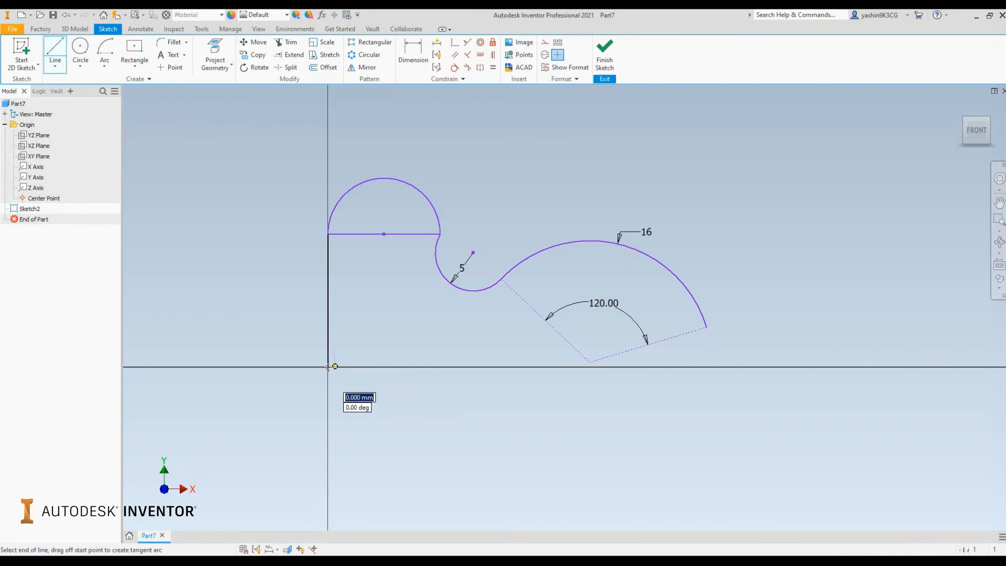
pyautogui.click(711, 363)
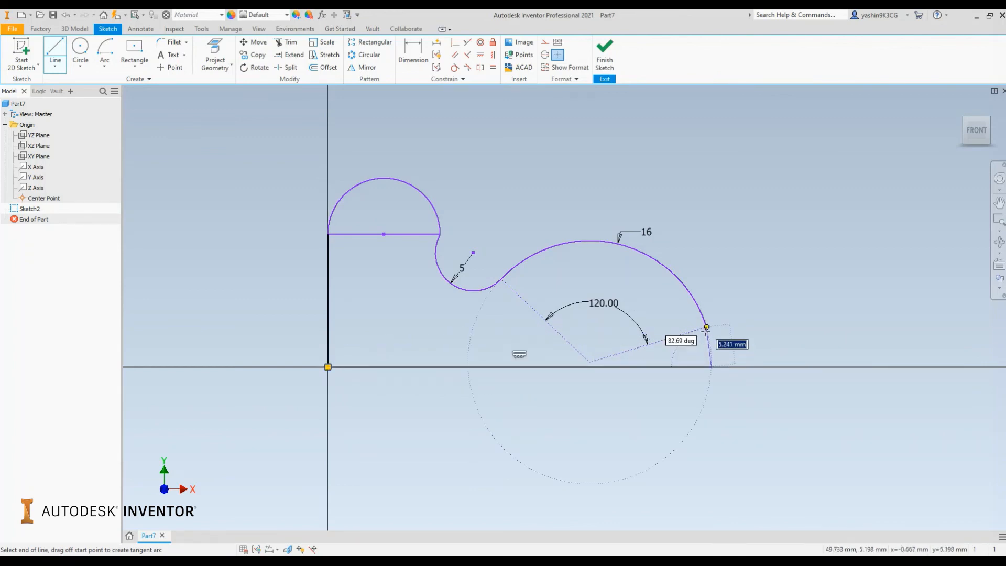
pyautogui.rightClick(755, 295)
pyautogui.click(756, 263)
pyautogui.click(605, 52)
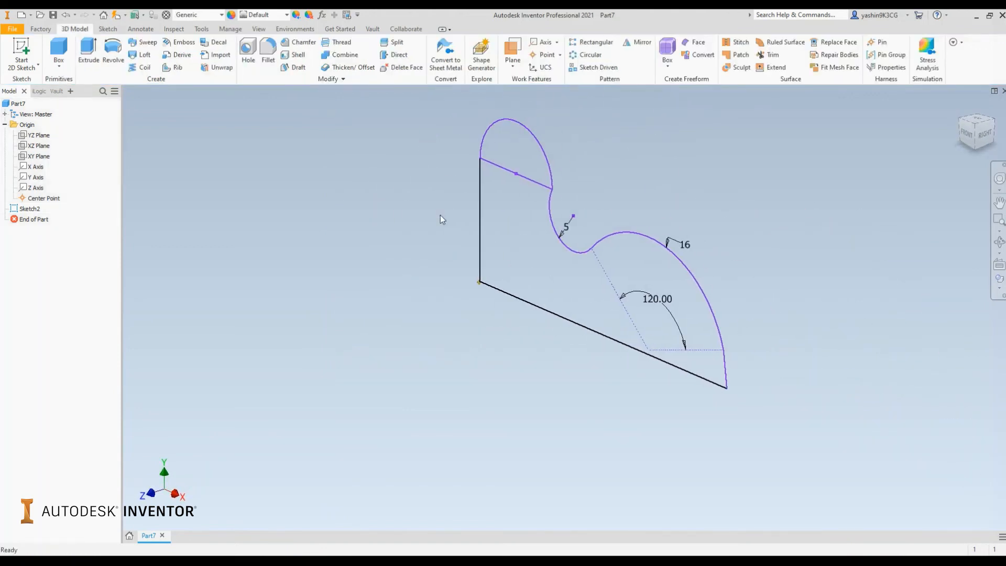
# - Extrude all the sketch's closed regions together to a distance of about 24.75 mm
pyautogui.press('e')
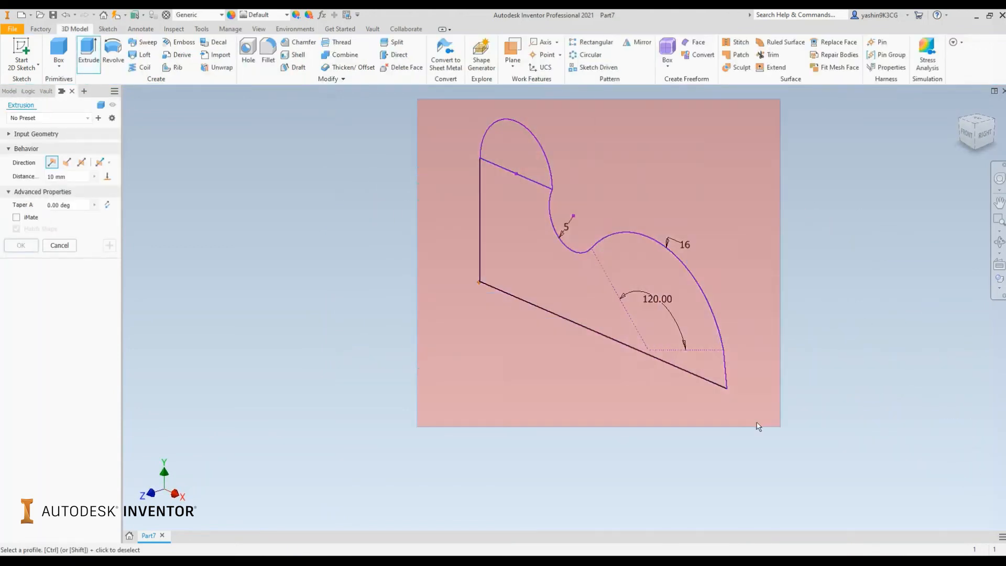
pyautogui.moveTo(422, 182); pyautogui.dragTo(332, 203)
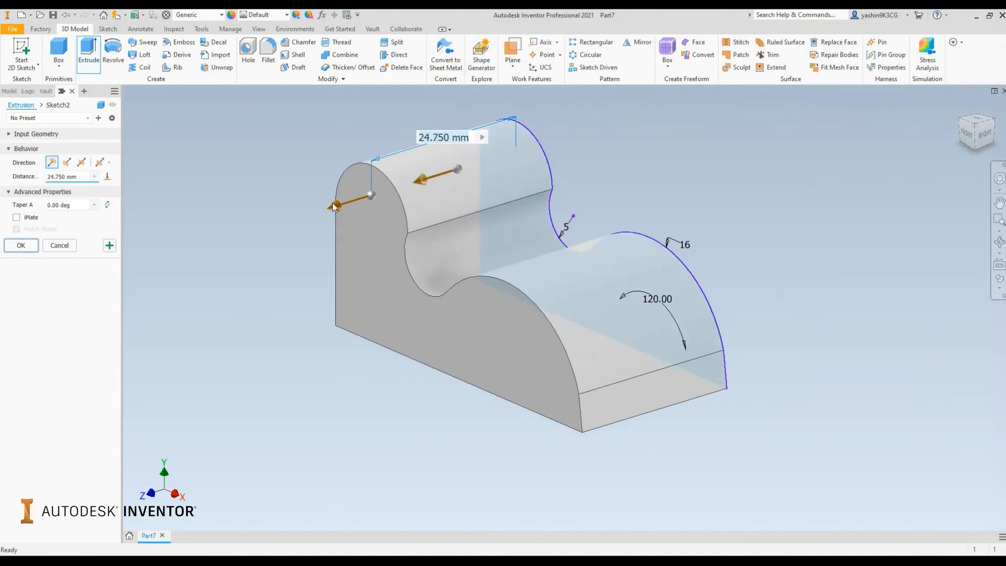
pyautogui.rightClick(244, 206)
pyautogui.click(275, 201)
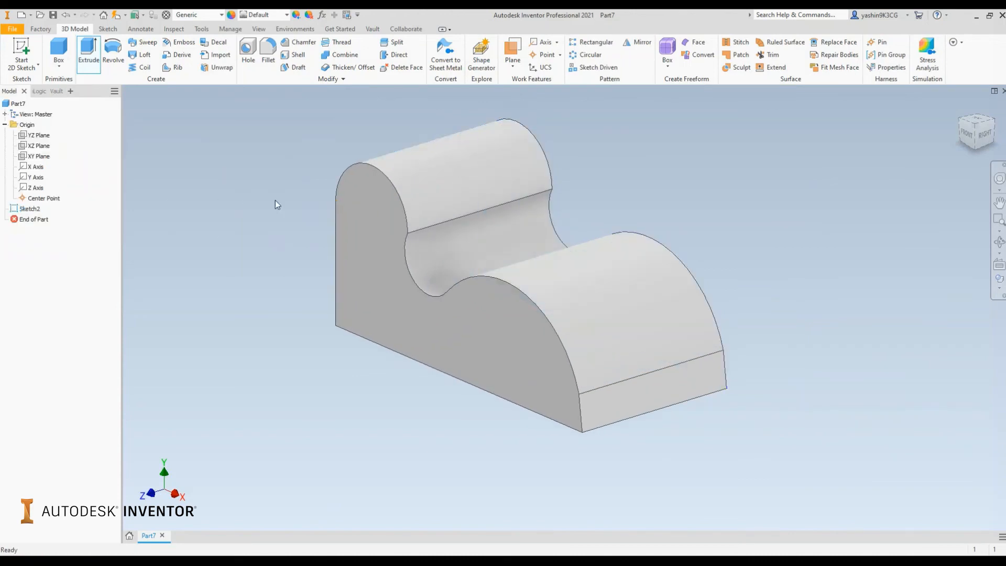